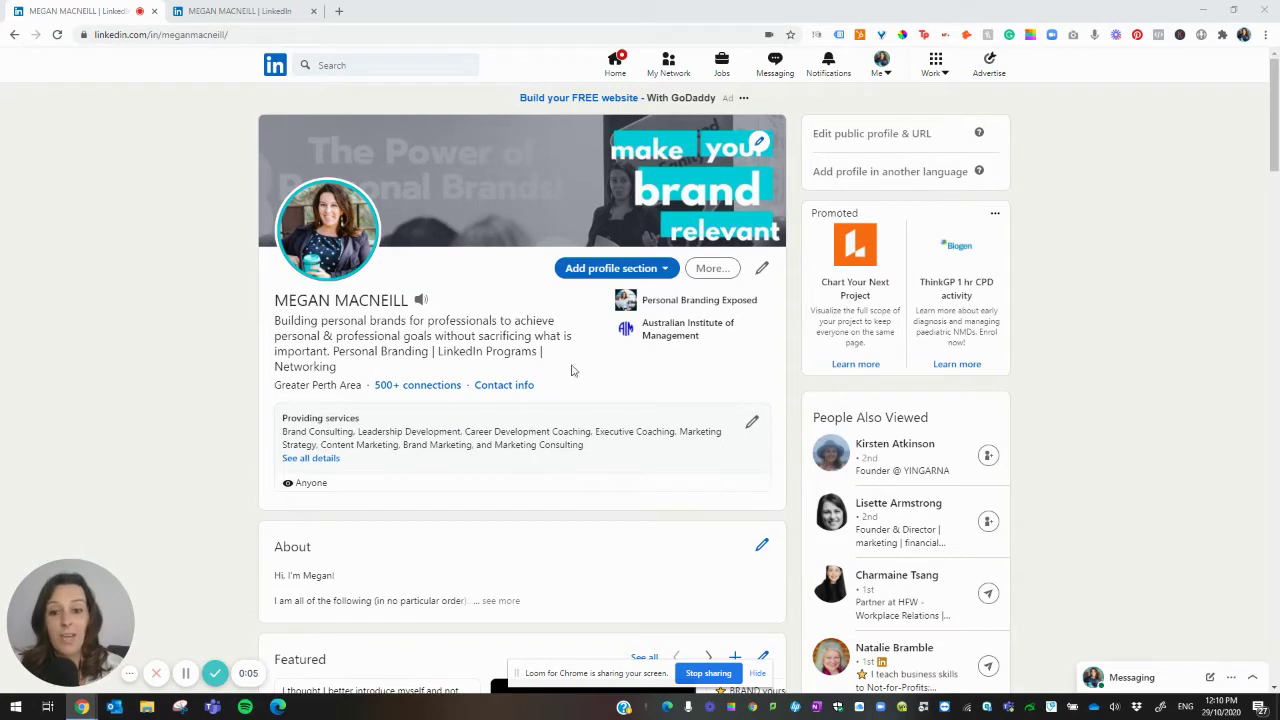
Open the profile's contact info and switch it into edit mode
left_click(503, 390)
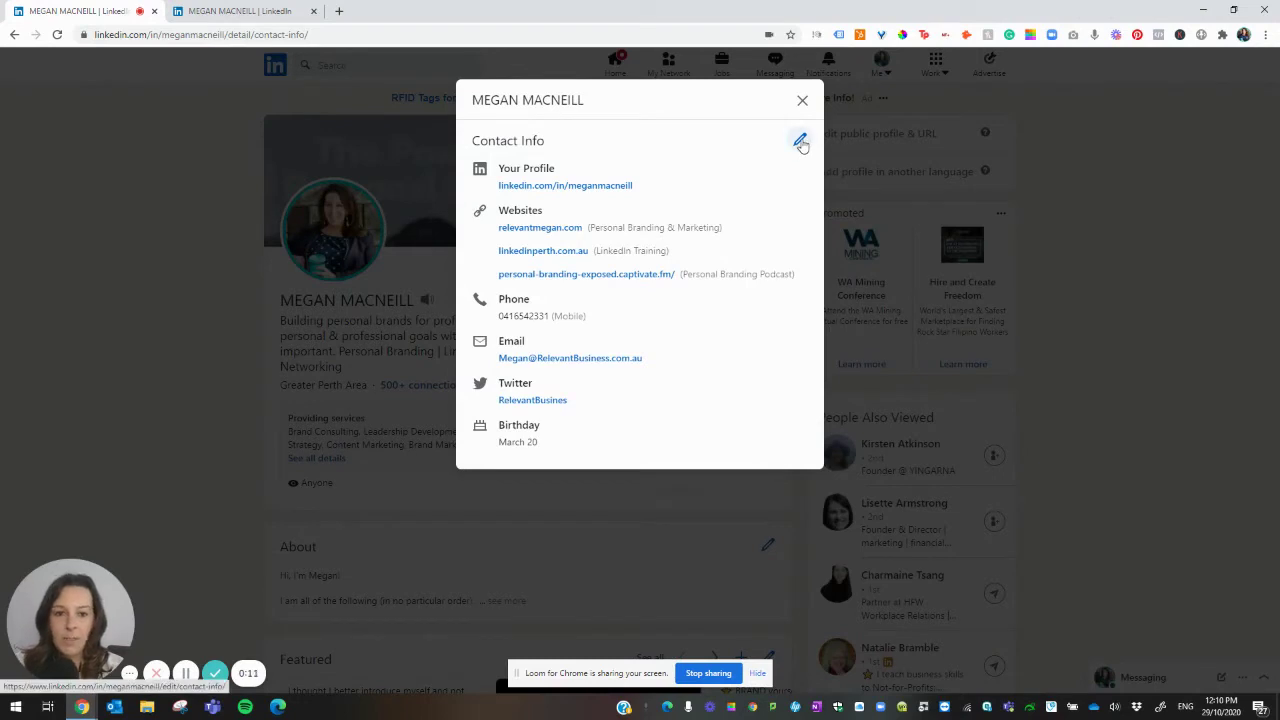
left_click(800, 141)
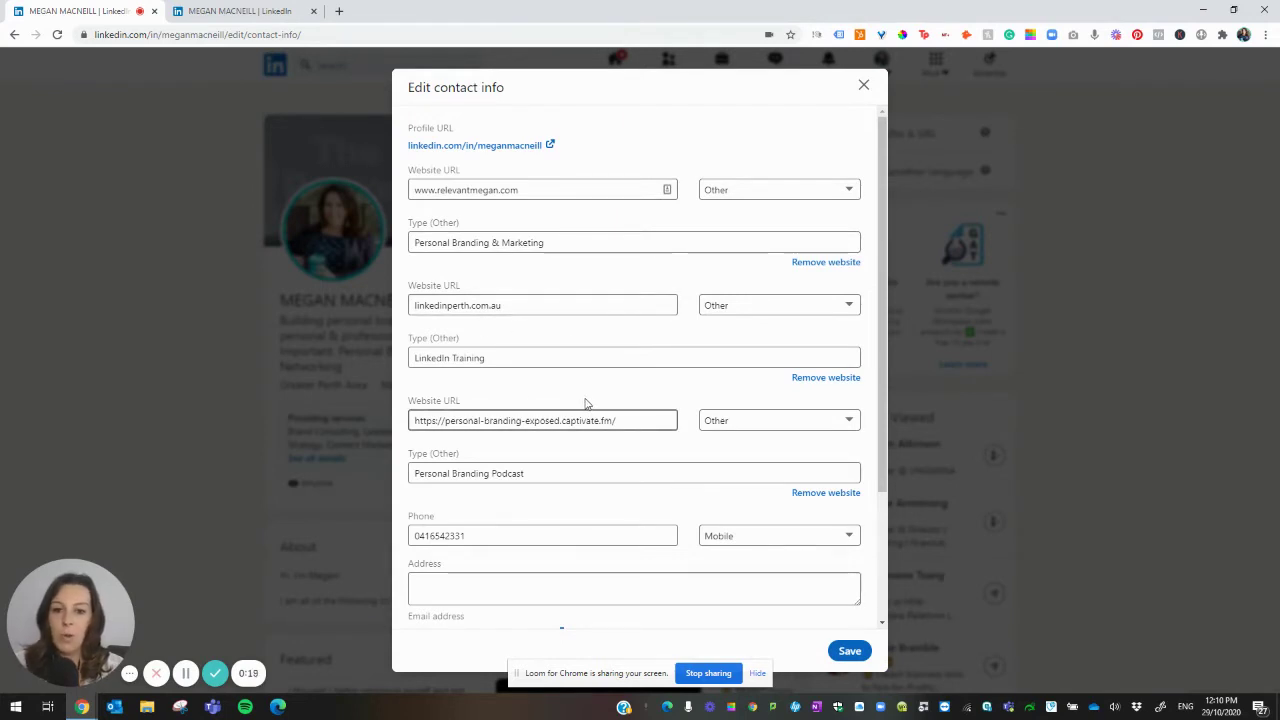
Set the relevantmegan.com website to type Other with label 'Personal Branding & Marketing'
left_click(750, 190)
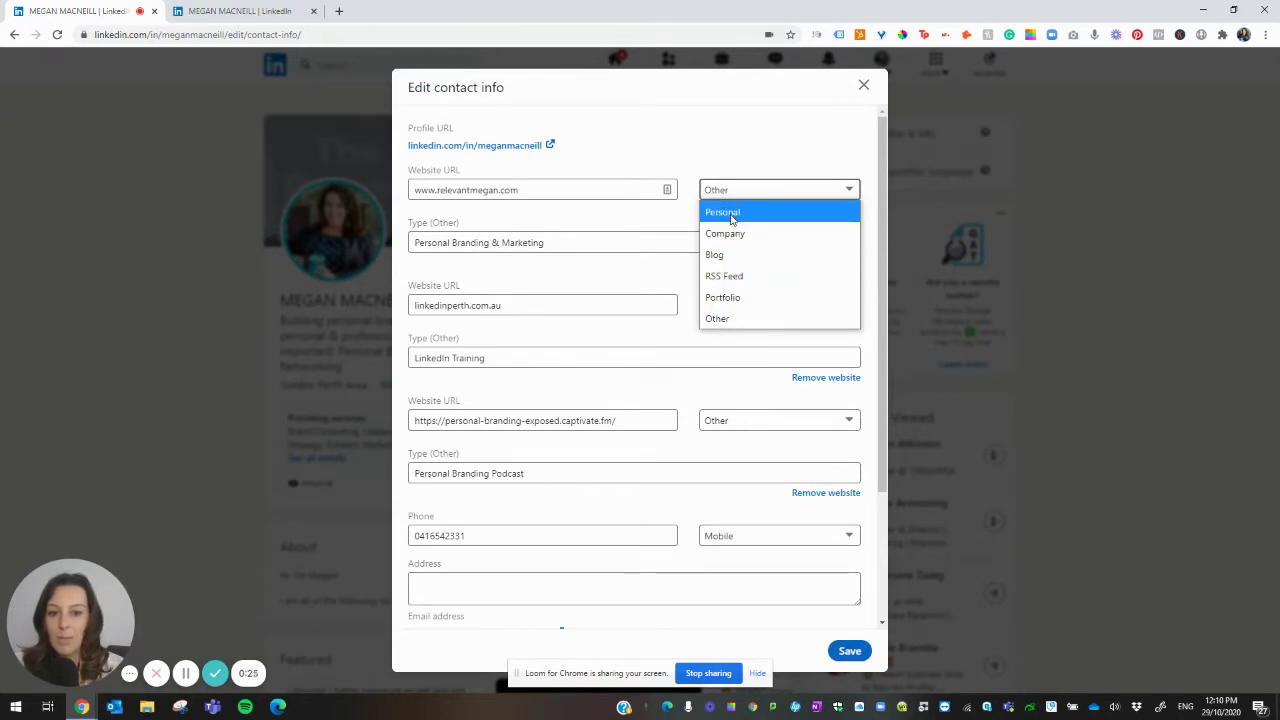
left_click(731, 212)
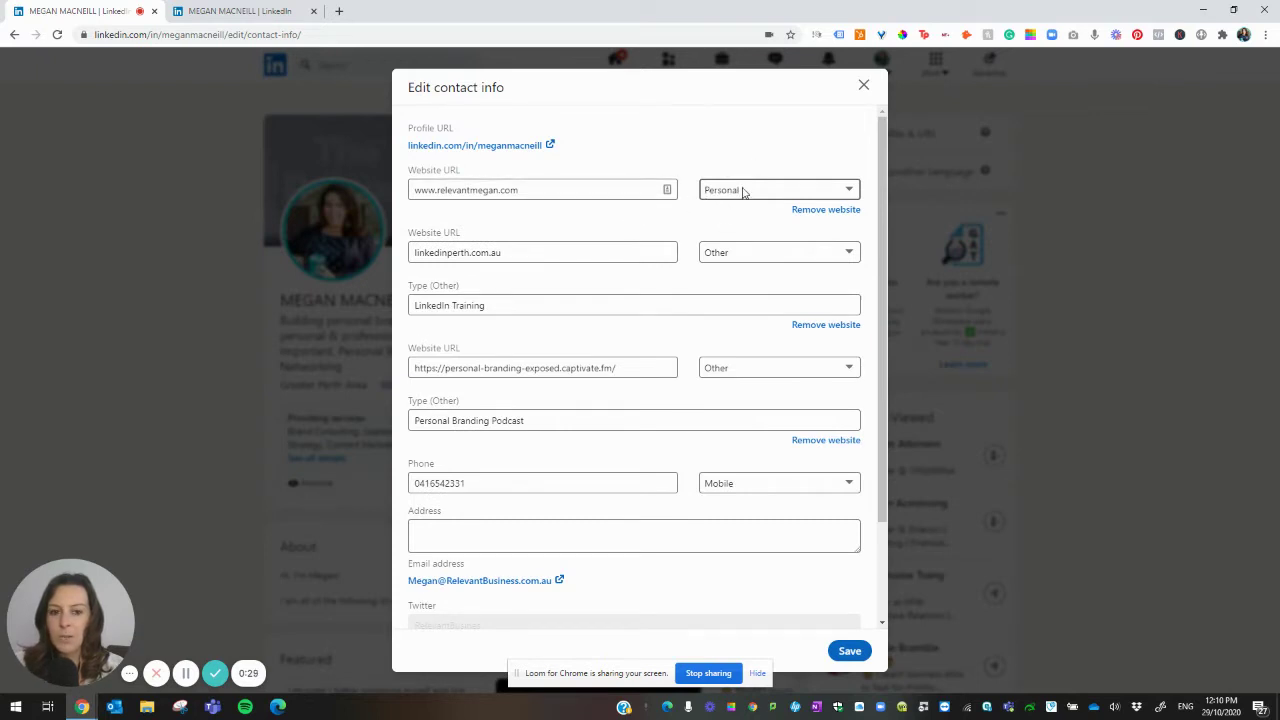
left_click(743, 192)
left_click(737, 316)
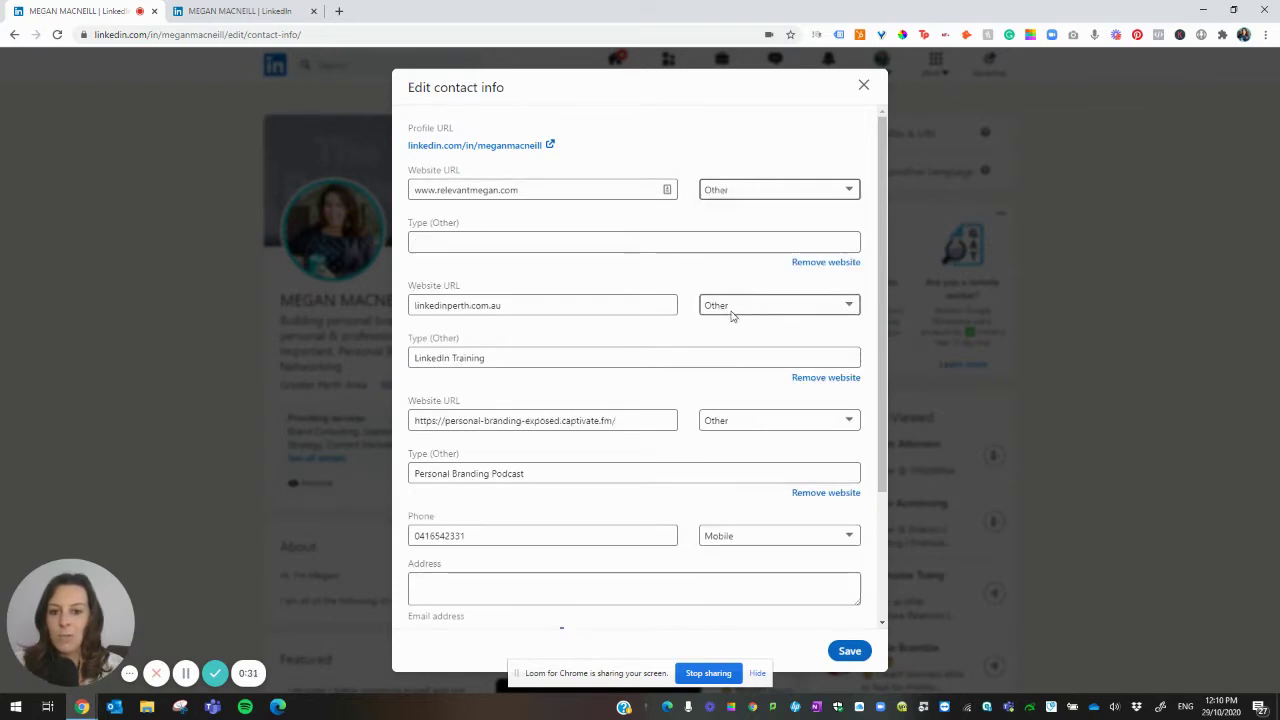
left_click(451, 243)
type("Personal Branding & Marketing")
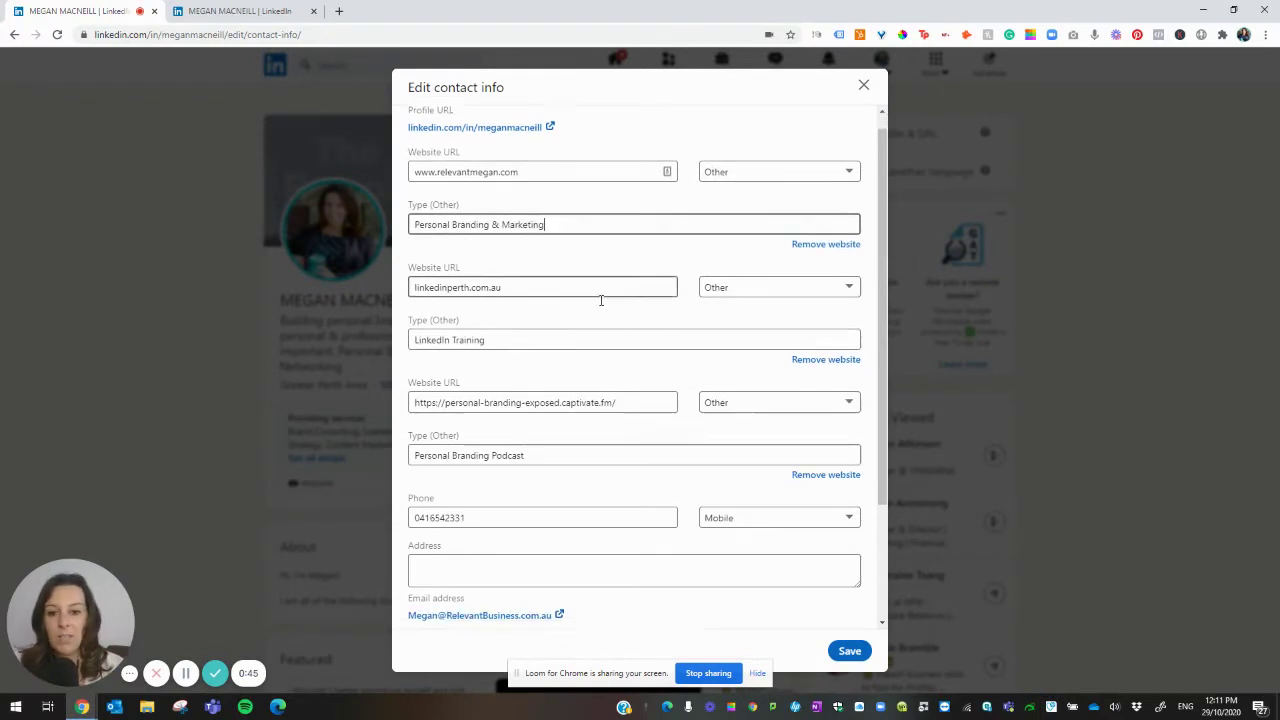
scroll(601, 340, "down", 3)
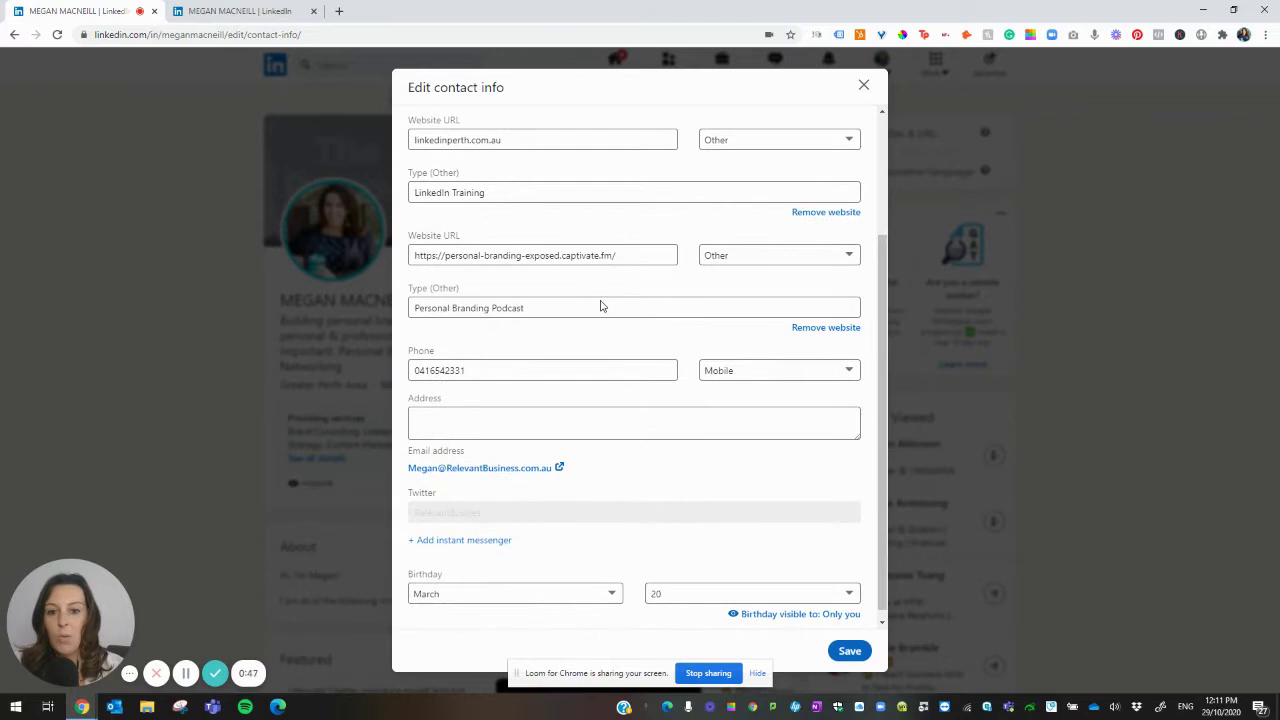
scroll(601, 306, "down", 1)
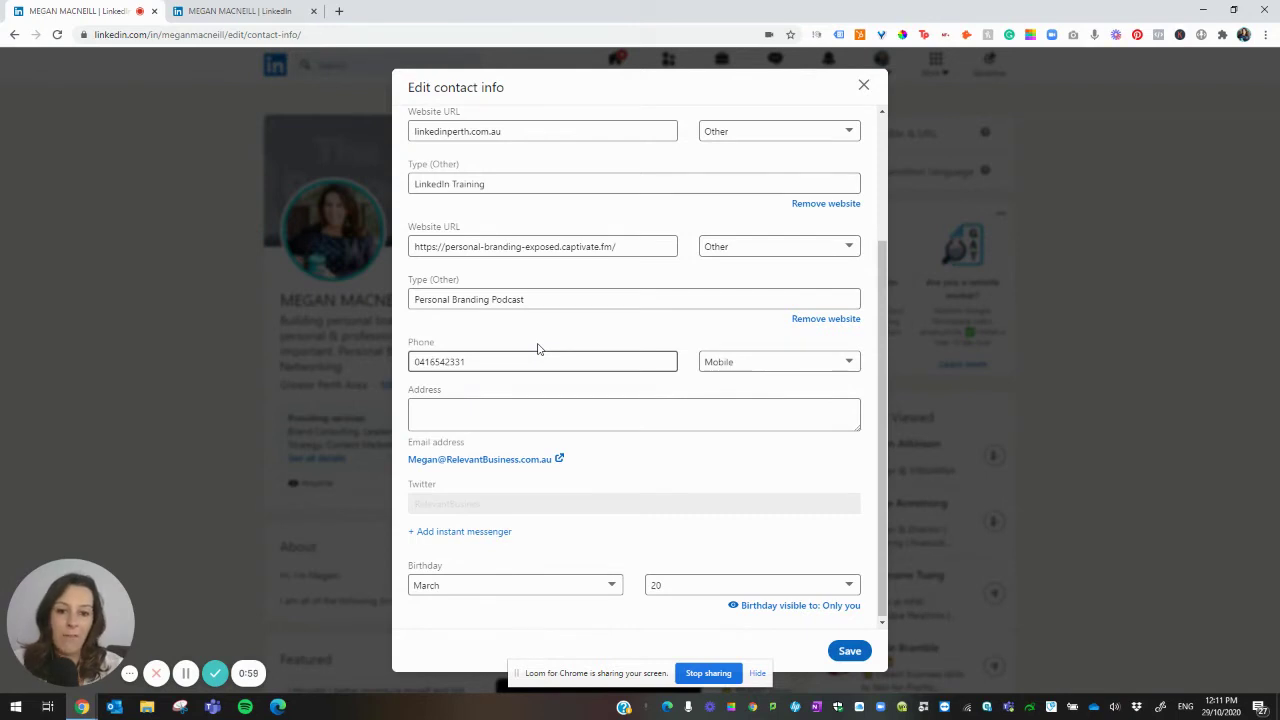
left_click(486, 404)
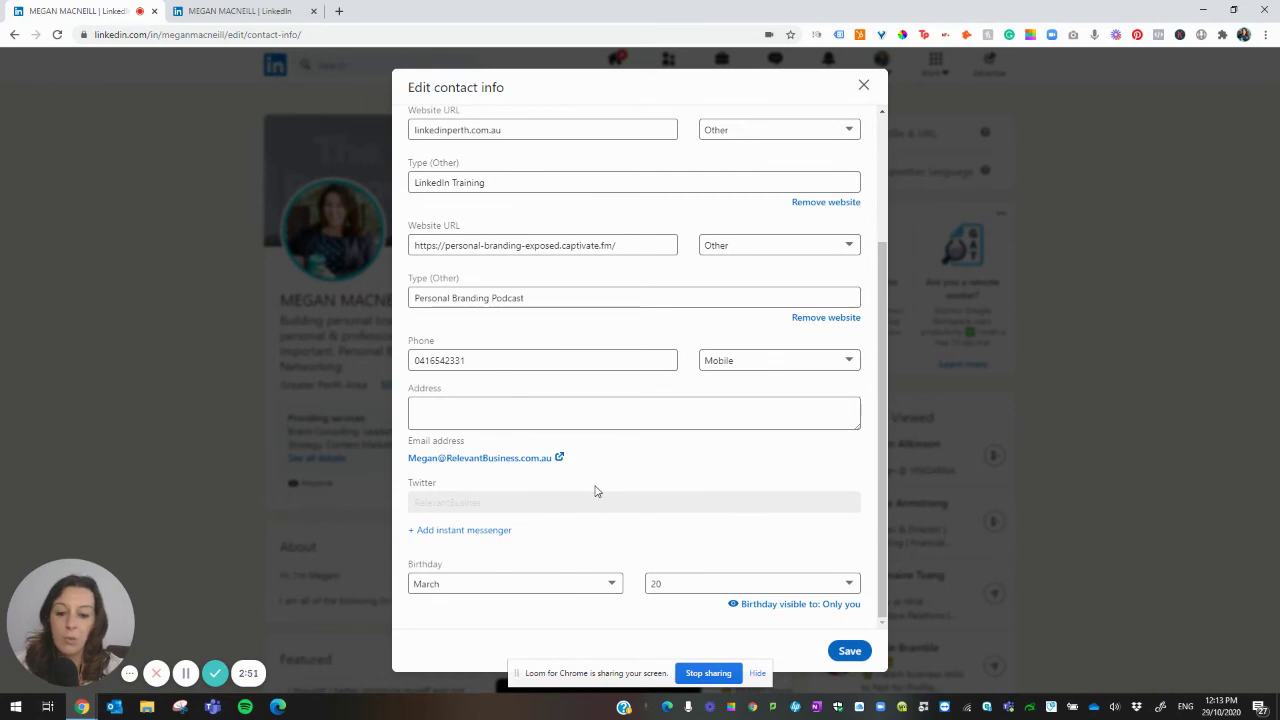
In the second LinkedIn tab, go to Settings & Privacy from the Me menu
left_click(218, 12)
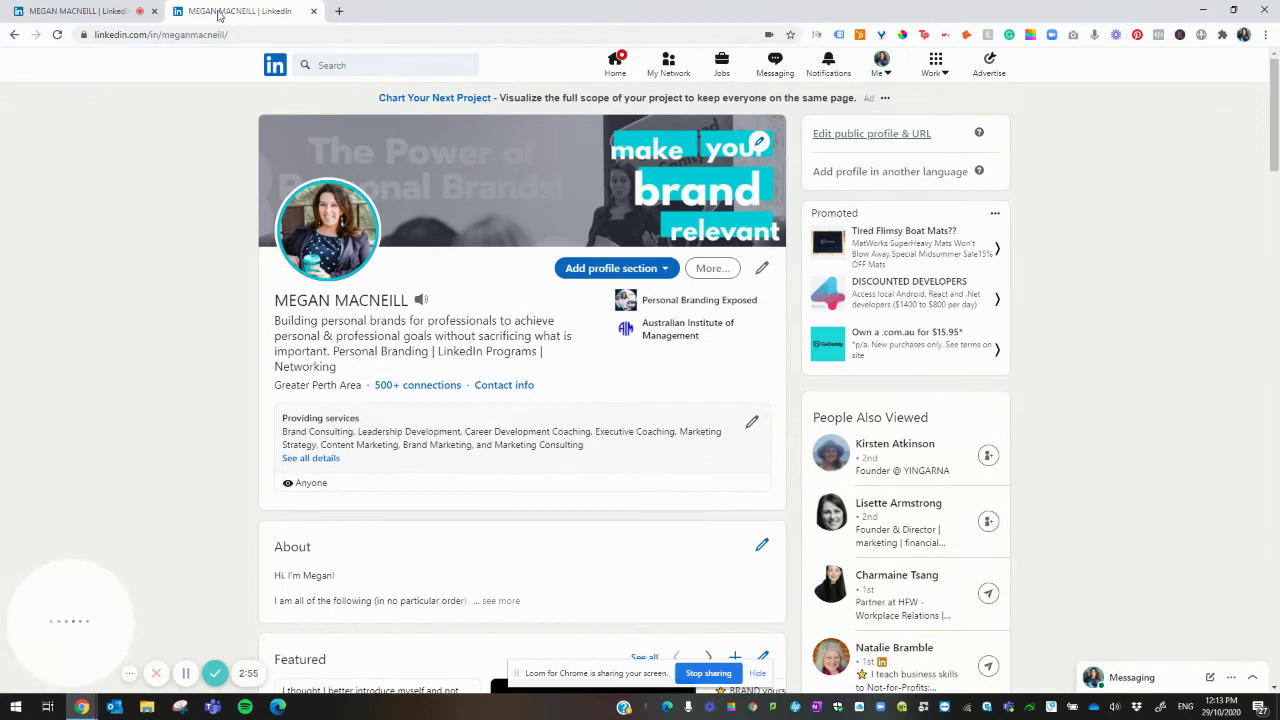
left_click(886, 78)
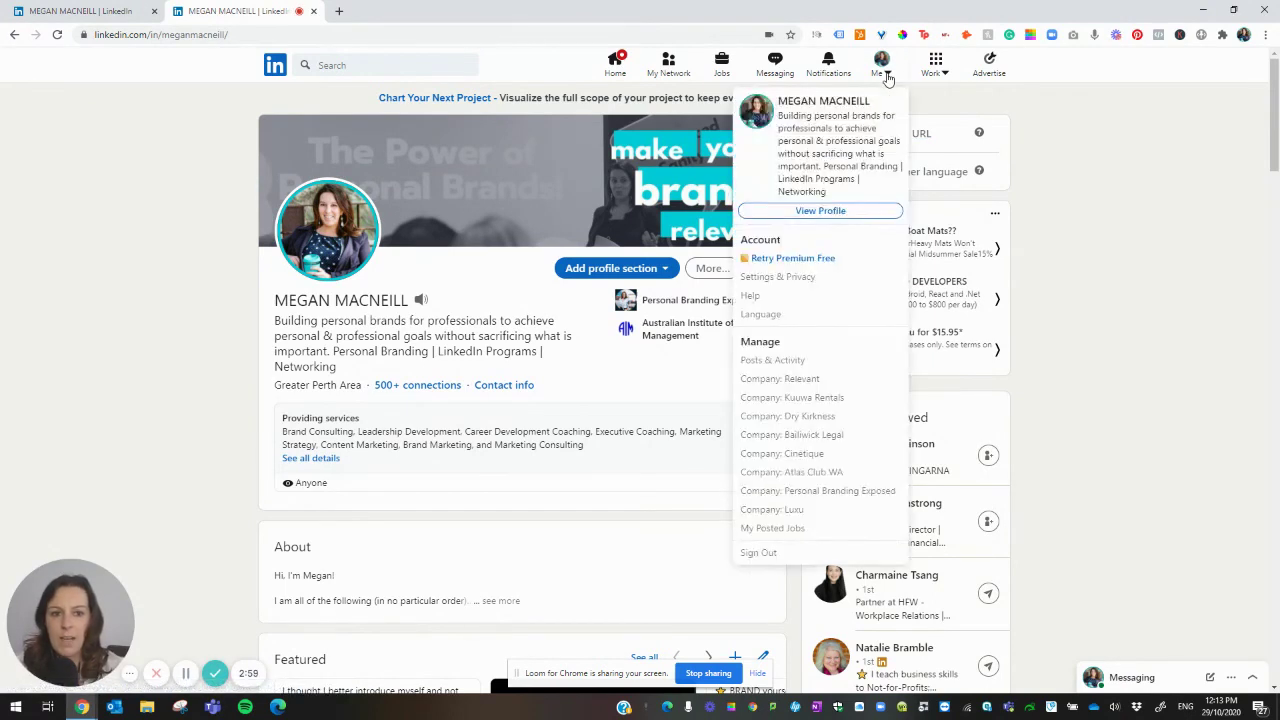
left_click(777, 277)
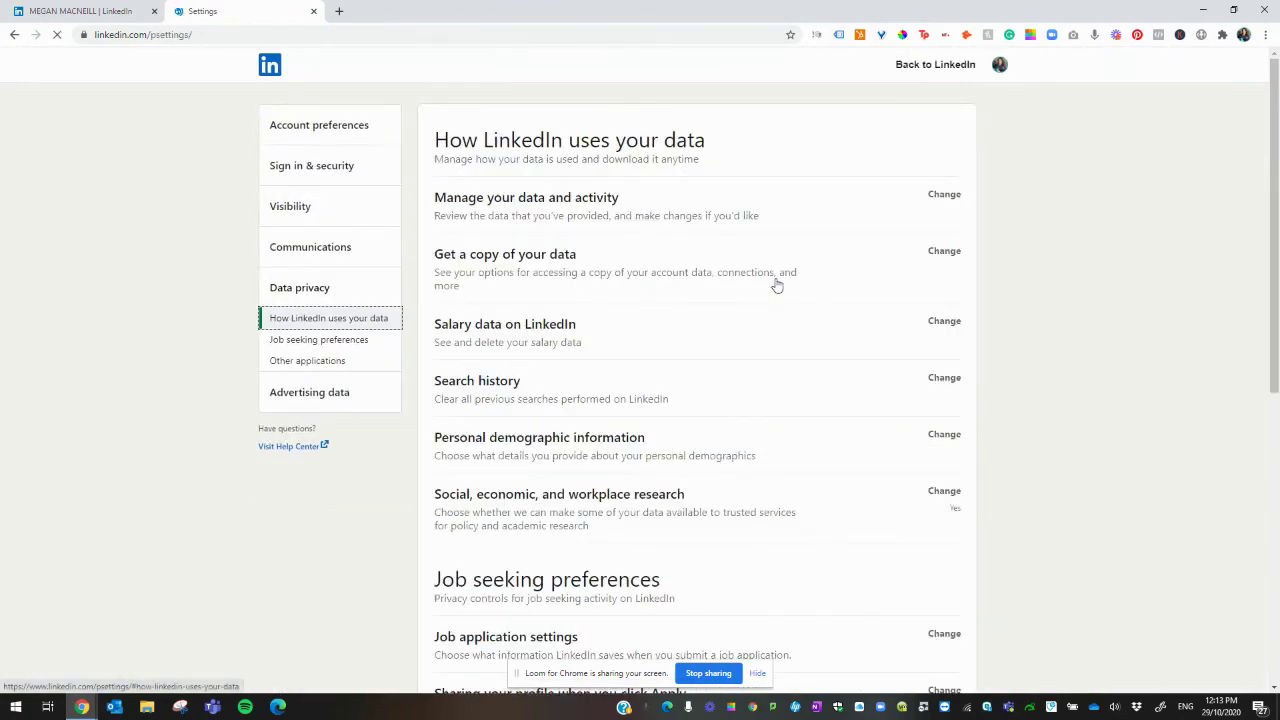
Review the three email addresses under Sign in & security, then return to the contact form
left_click(318, 168)
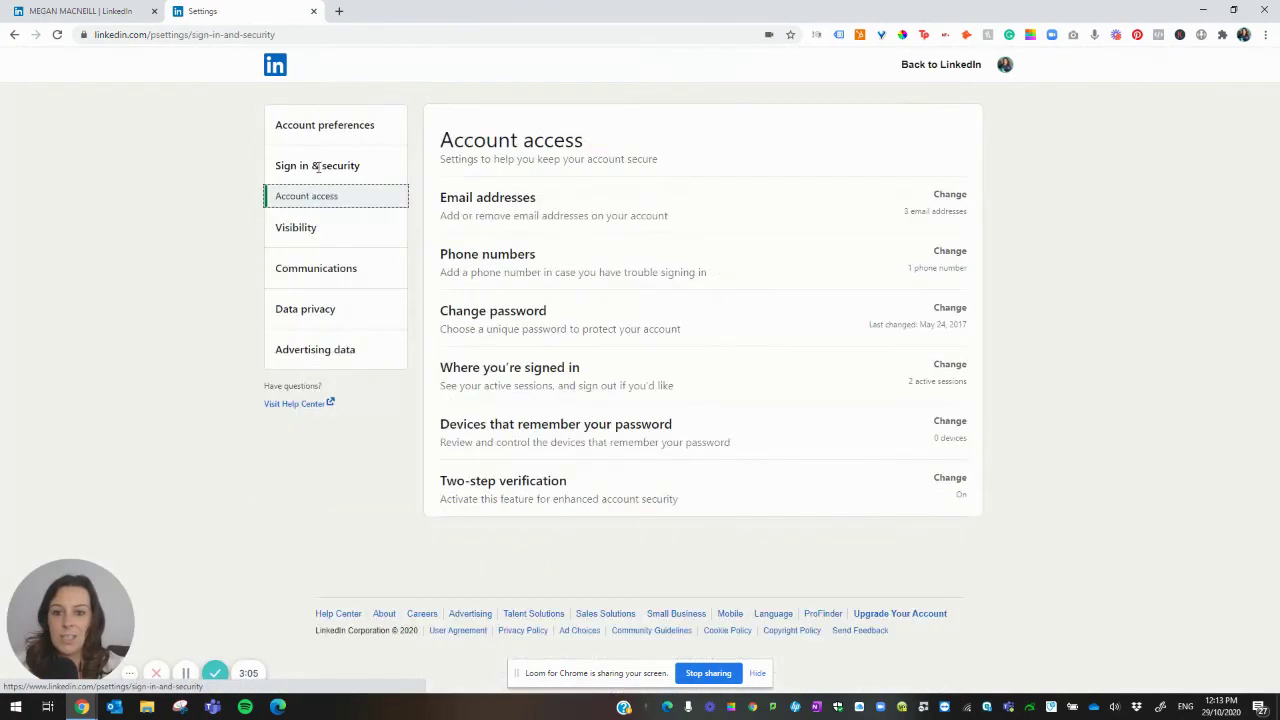
left_click(926, 212)
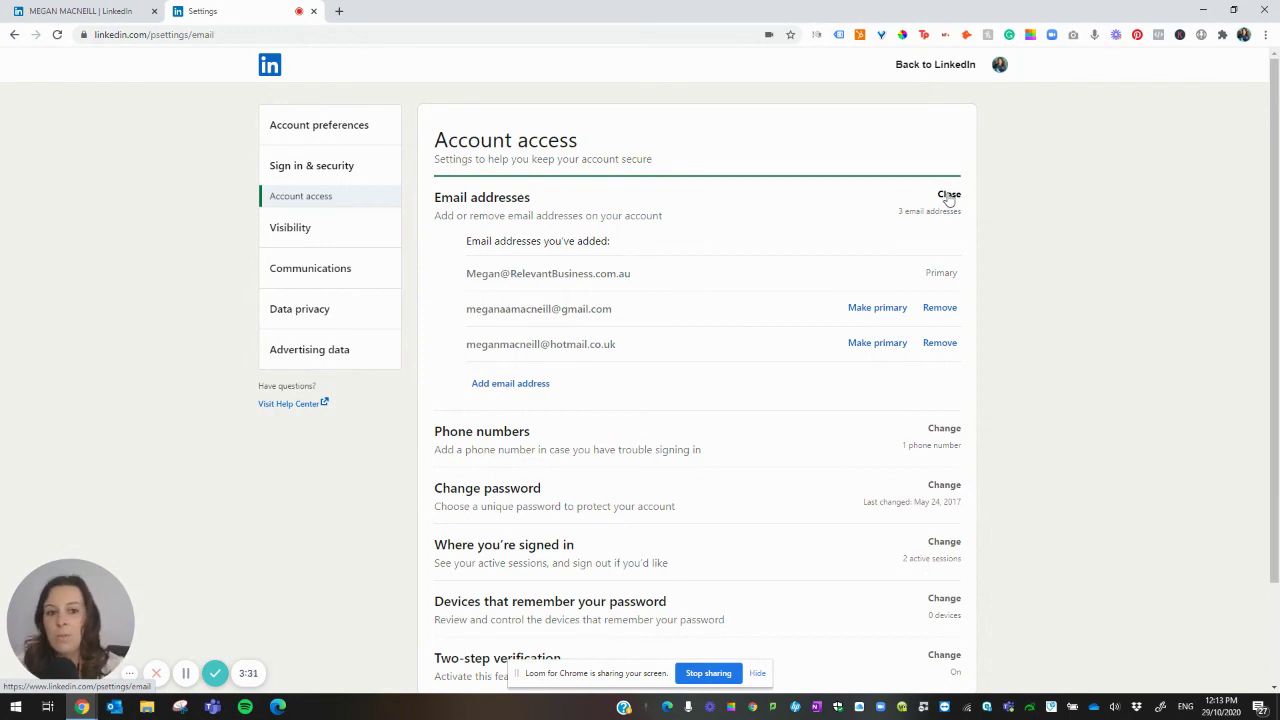
left_click(948, 195)
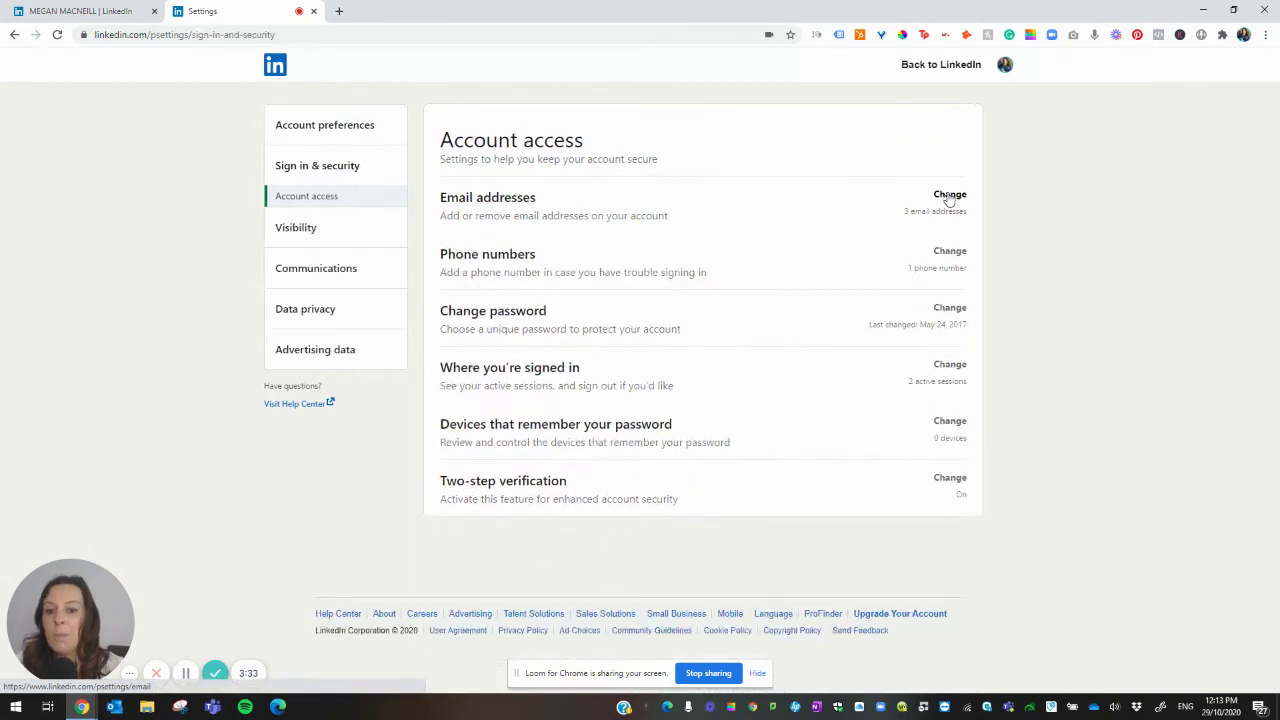
left_click(113, 11)
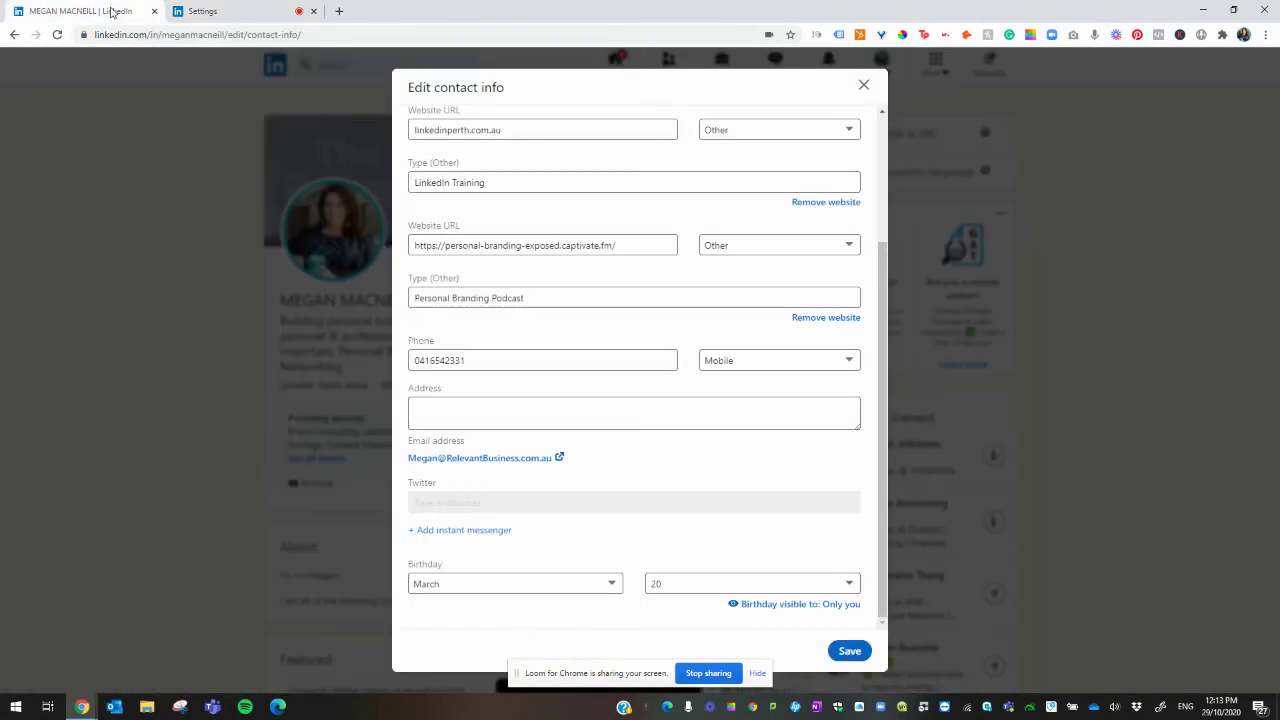